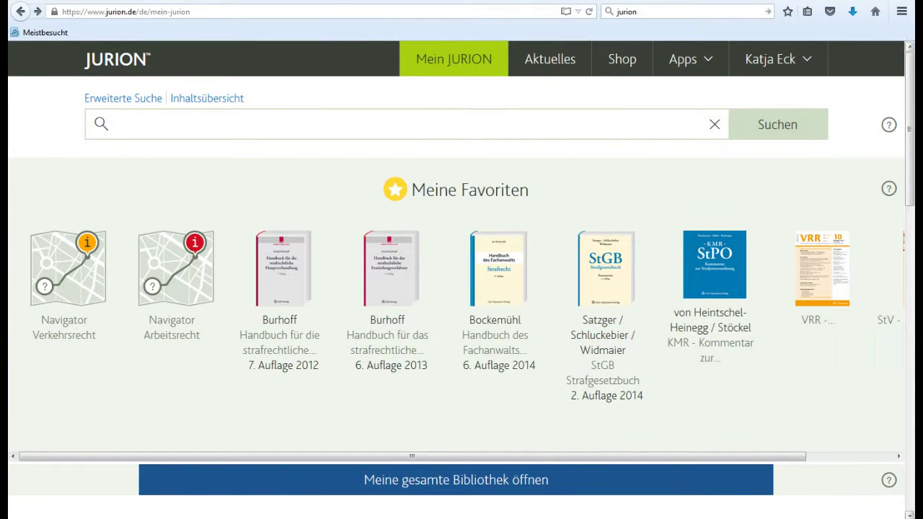
Search JURION for '§11bgb' and open § 11 BGB, Wohnsitz des Kindes
click(136, 123)
text(§11bgb)
key(Return)
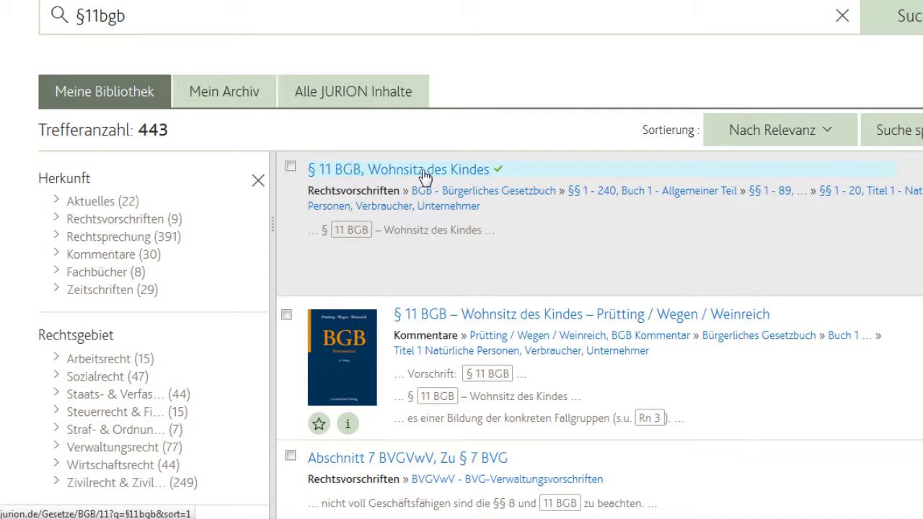
click(425, 177)
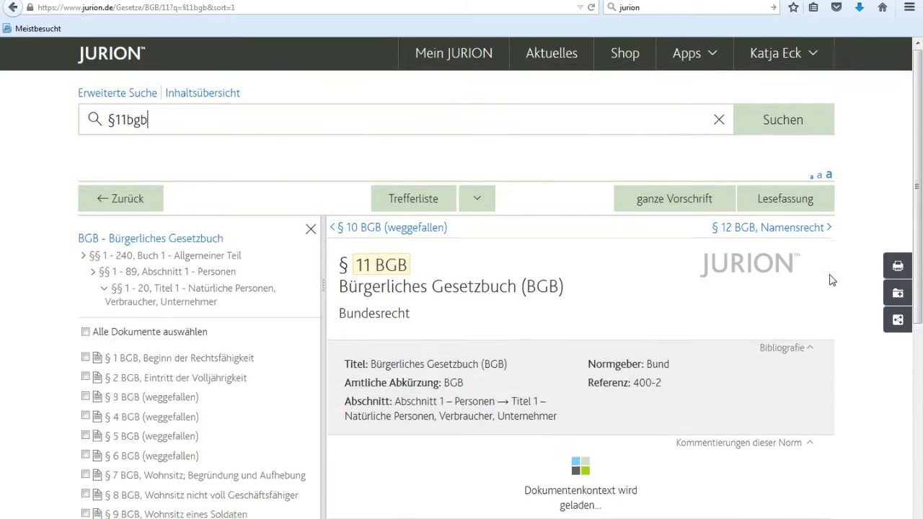
Expand 'weitere Rechtsstände' to list the current and past legal versions of § 11 BGB
scroll(831, 274, down, 2)
scroll(832, 280, down, 3)
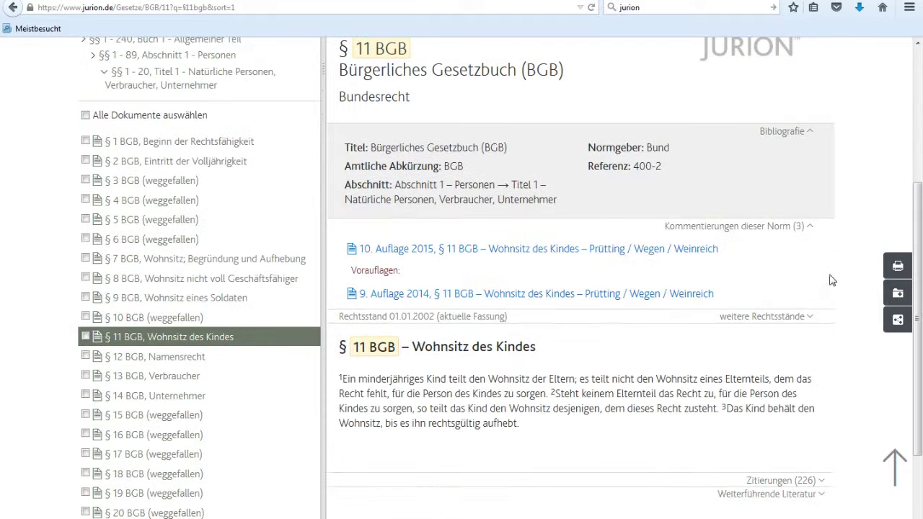
click(815, 320)
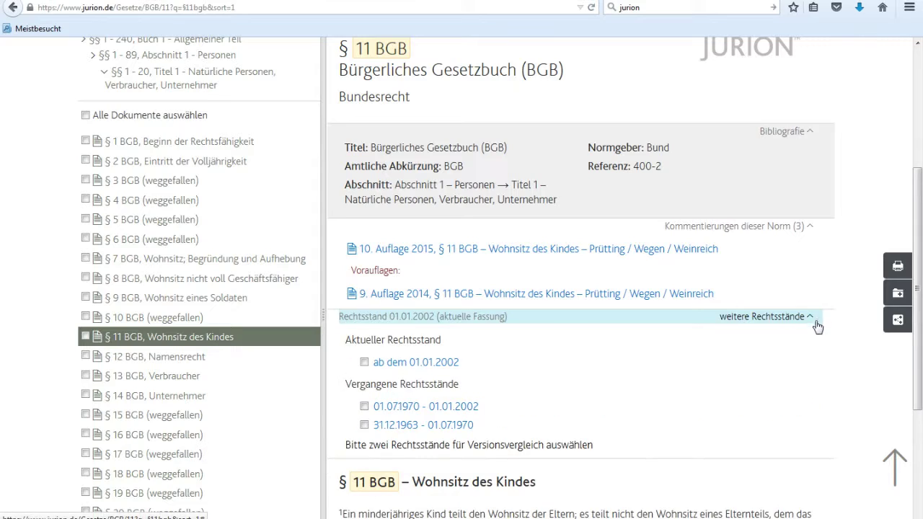
scroll(815, 326, down, 3)
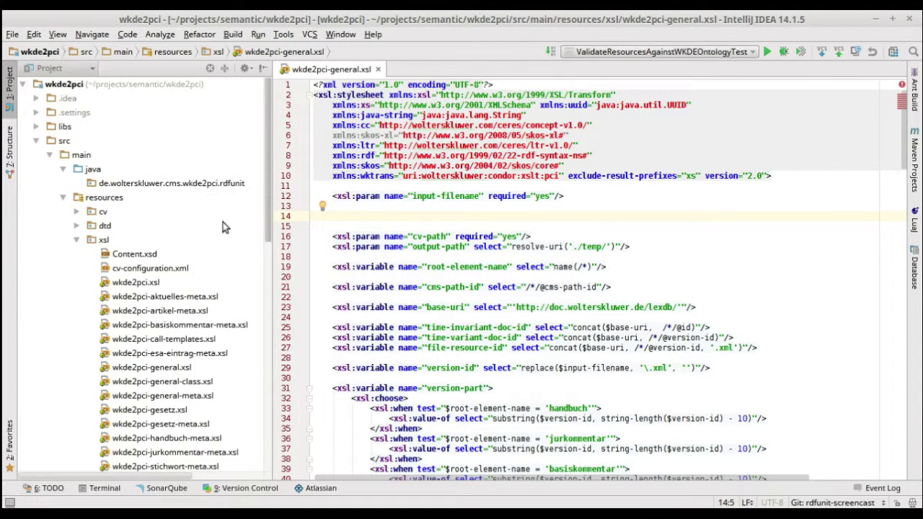
scroll(223, 223, down, 3)
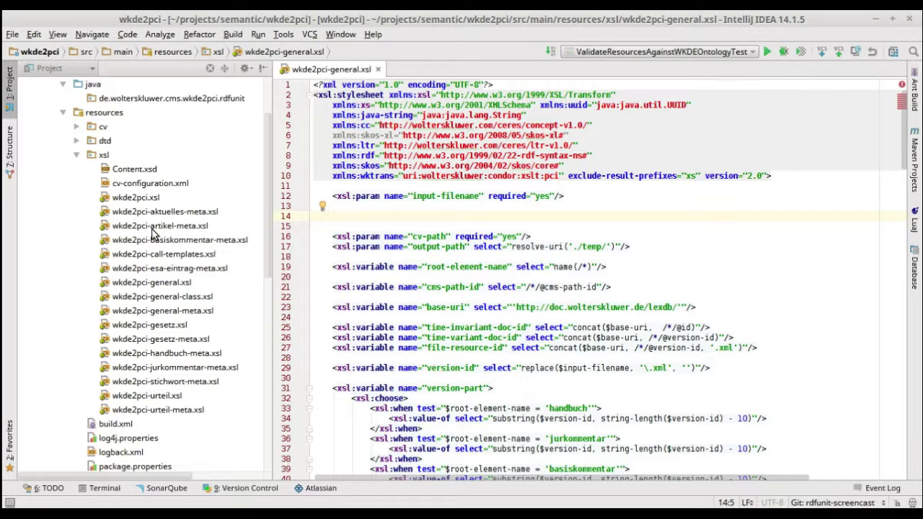
click(332, 236)
scroll(332, 236, down, 5)
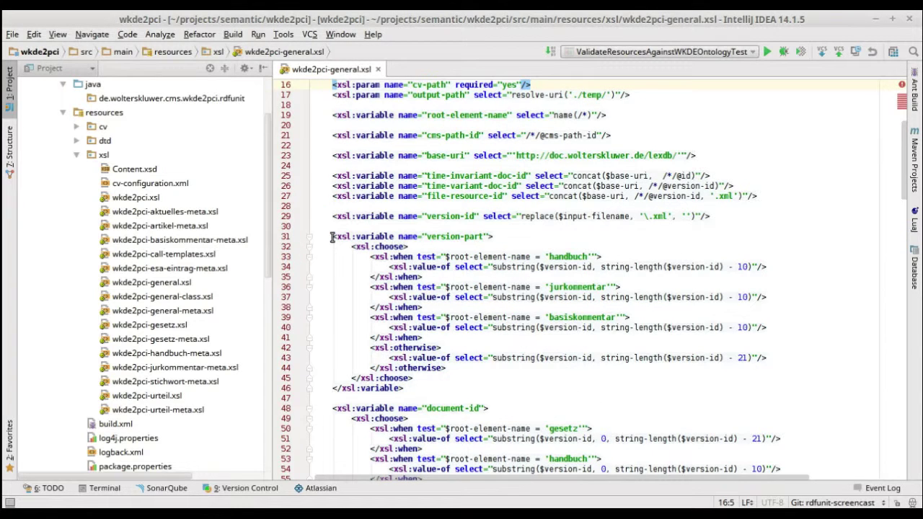
click(332, 236)
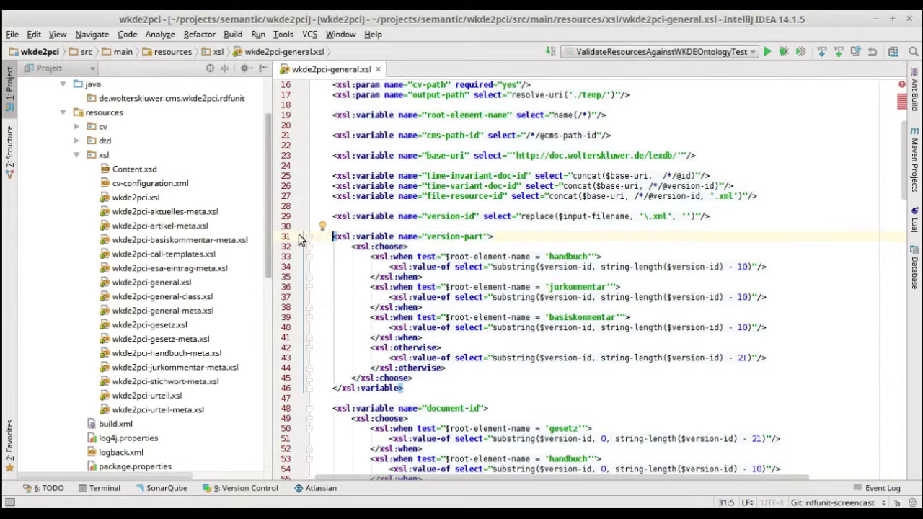
Select the 315394.xml test input in the IntelliJ Project tree
drag(270, 202, 258, 345)
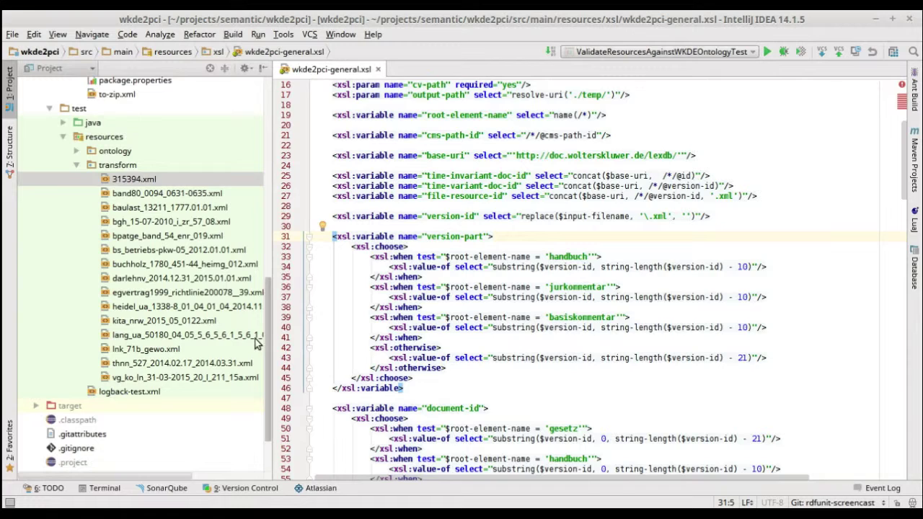
click(157, 195)
click(137, 183)
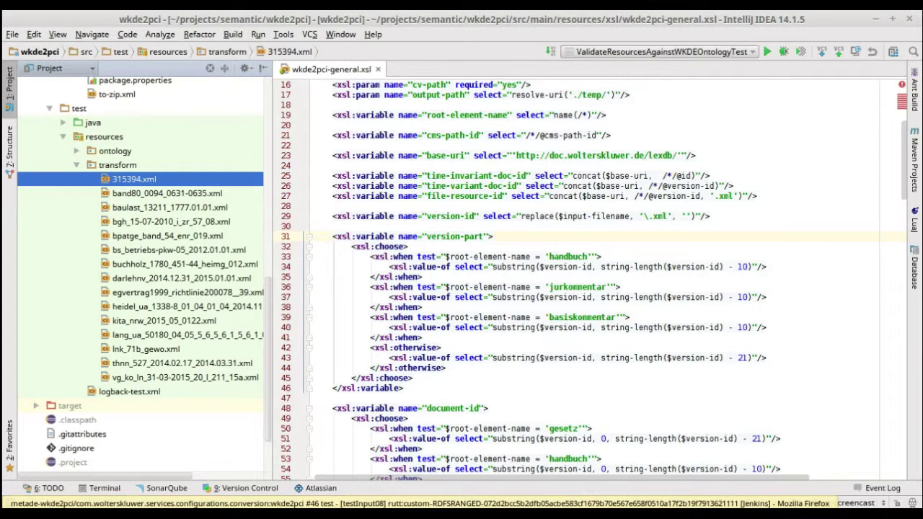
In the terminal, re-run git commit --amend && git push -f to force-push rdfunit-screencast
key(alt+Tab)
key(ctrl+l)
key(Up)
key(Return)
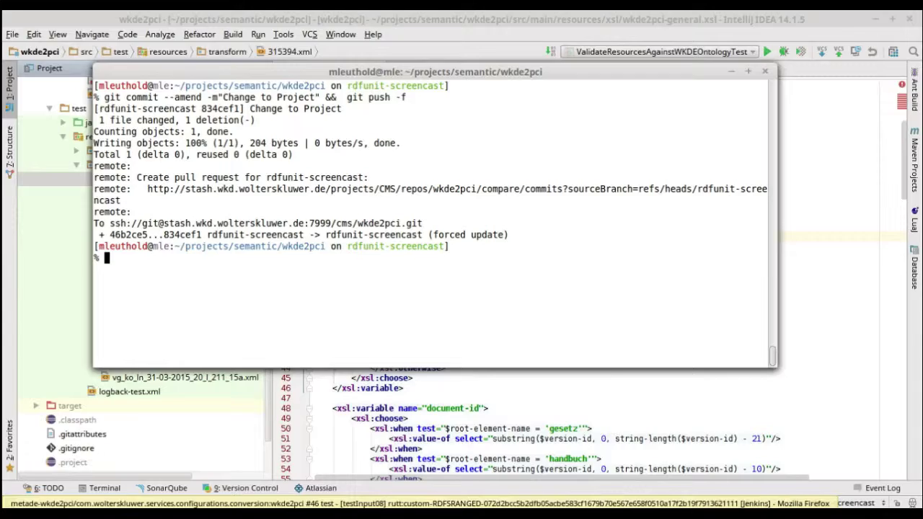
Switch to Firefox showing the Jenkins meta-wkde2pci-branches job
key(alt+Tab)
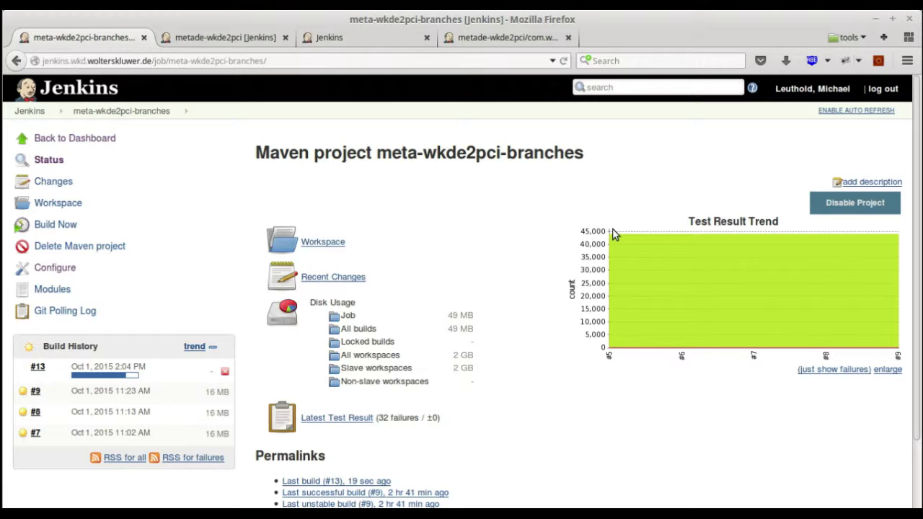
Open the latest Jenkins Test Result page and scroll through the failures
click(316, 38)
scroll(240, 208, up, 1)
scroll(240, 211, down, 1)
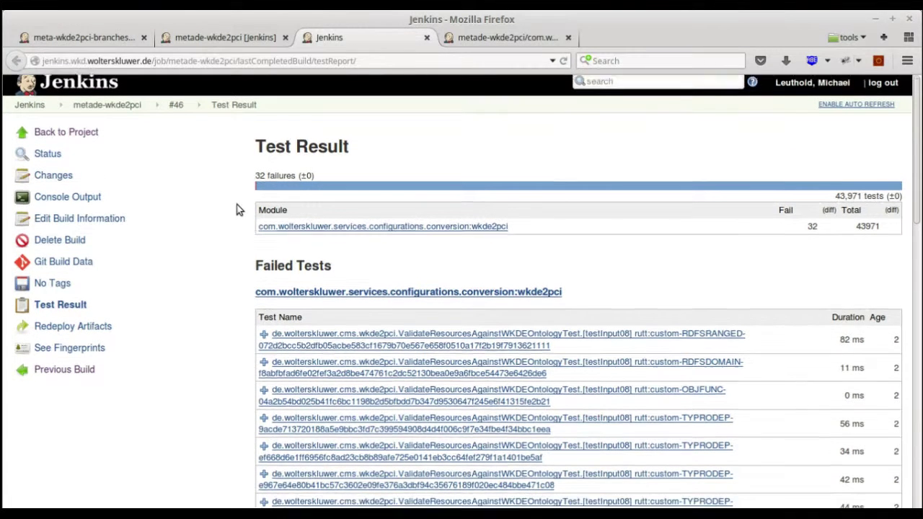
scroll(231, 299, down, 3)
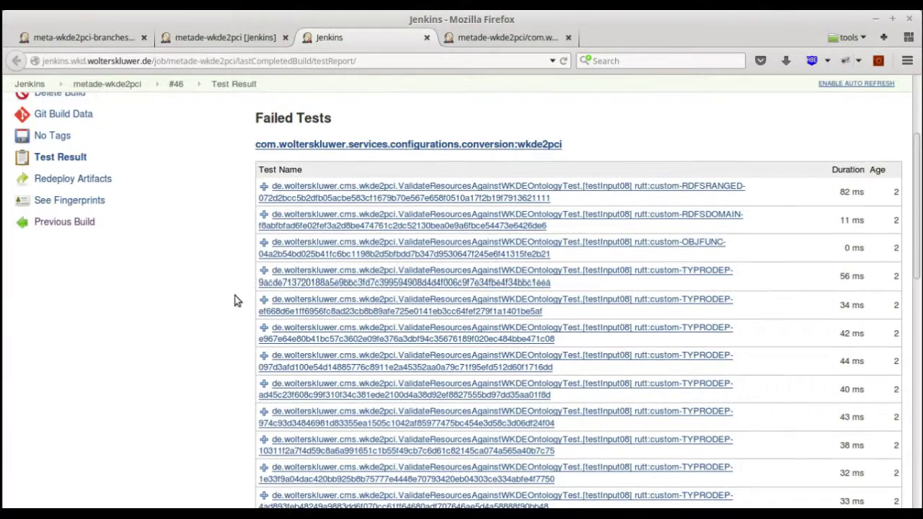
scroll(249, 263, up, 3)
scroll(234, 264, down, 8)
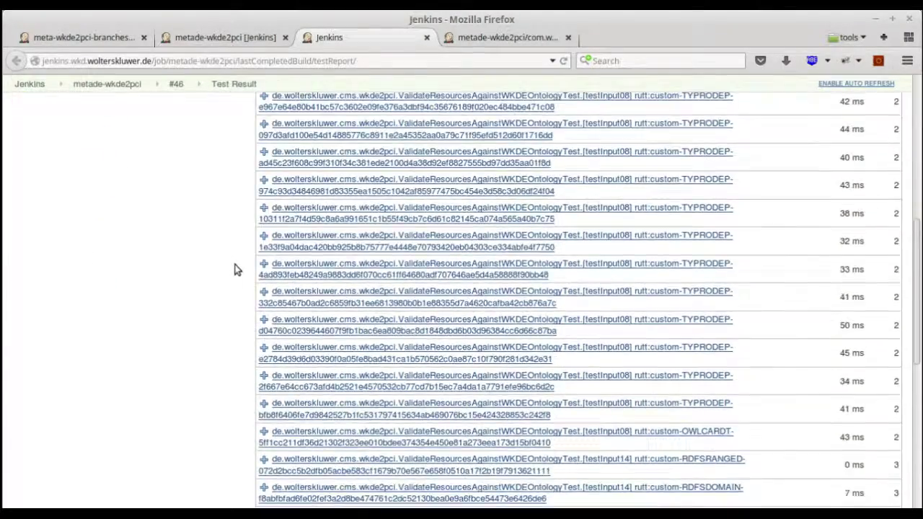
scroll(236, 267, up, 9)
Open the failed testInput08 details and highlight the doc.wolterskluwer.de URL lacking the XMLLiteral datatype
click(517, 42)
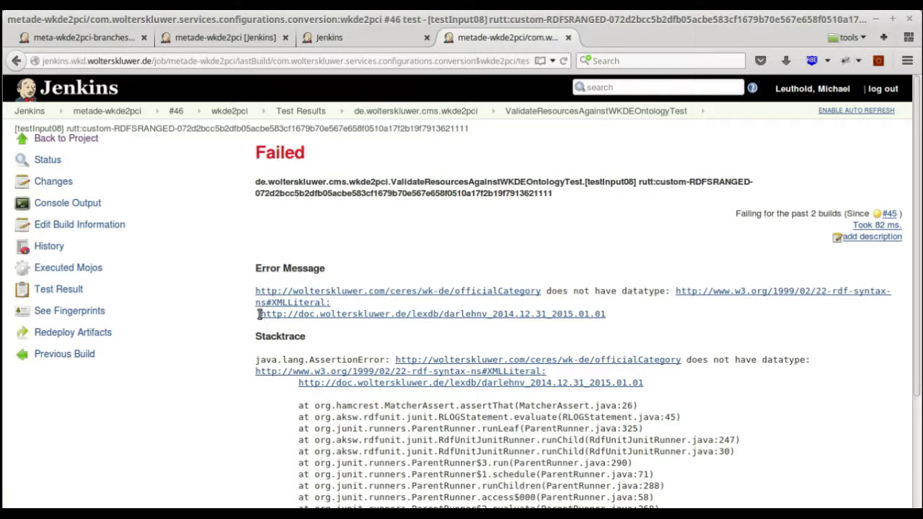
drag(258, 319, 604, 319)
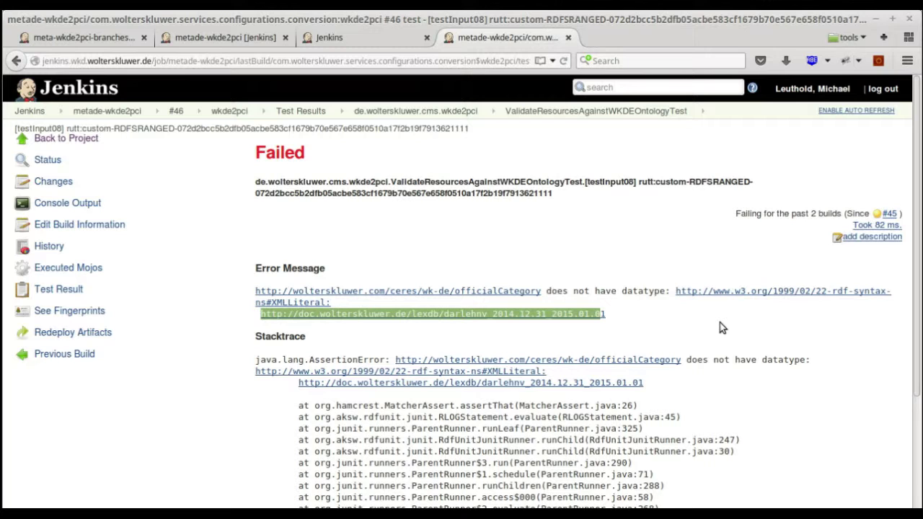
click(519, 253)
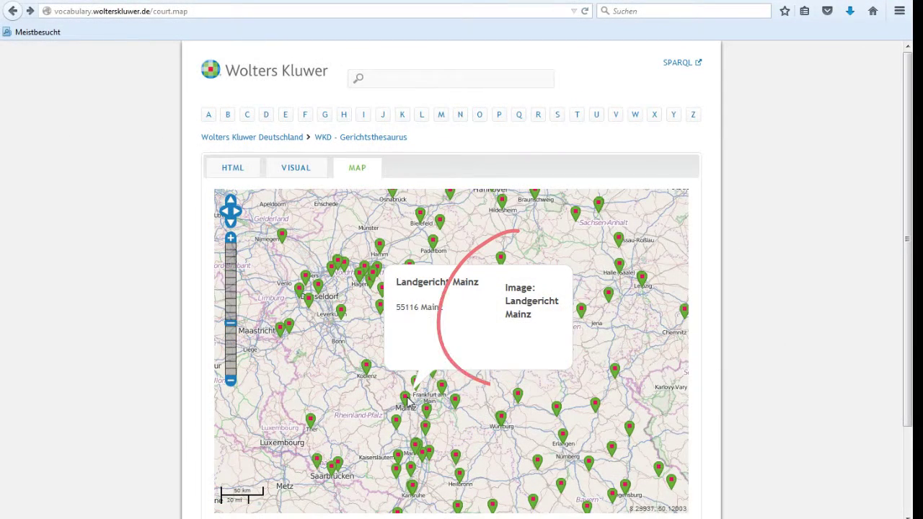
Open Landgericht Mainz on the map and follow its DBpedia Vorschaubild link to the missing LG-Mainz.jpg
click(408, 400)
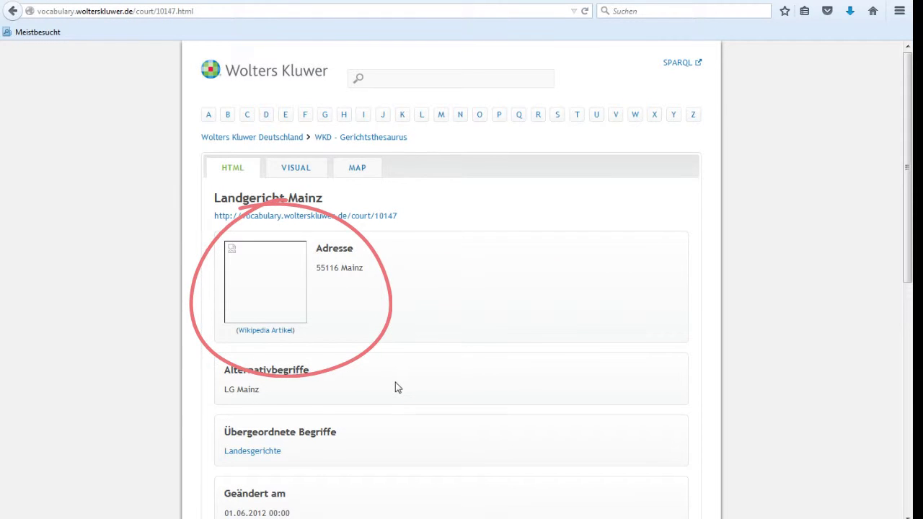
scroll(395, 387, down, 5)
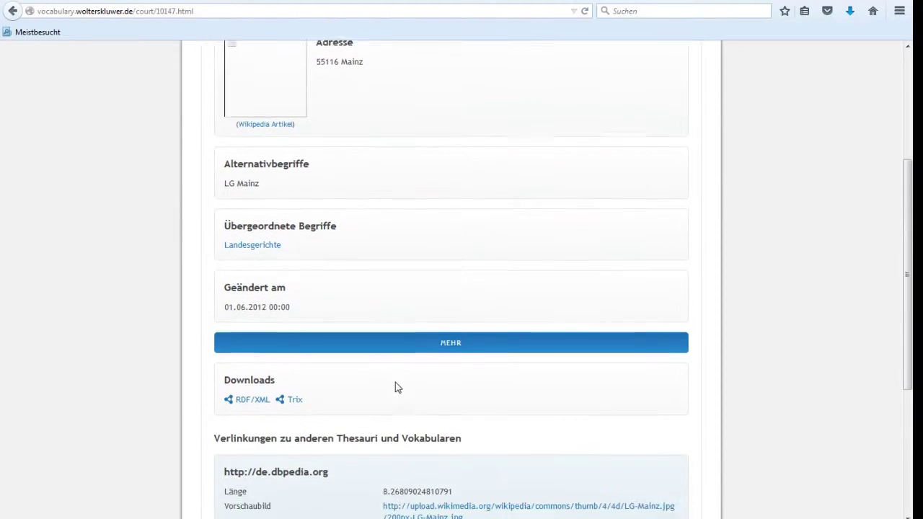
scroll(395, 387, down, 1)
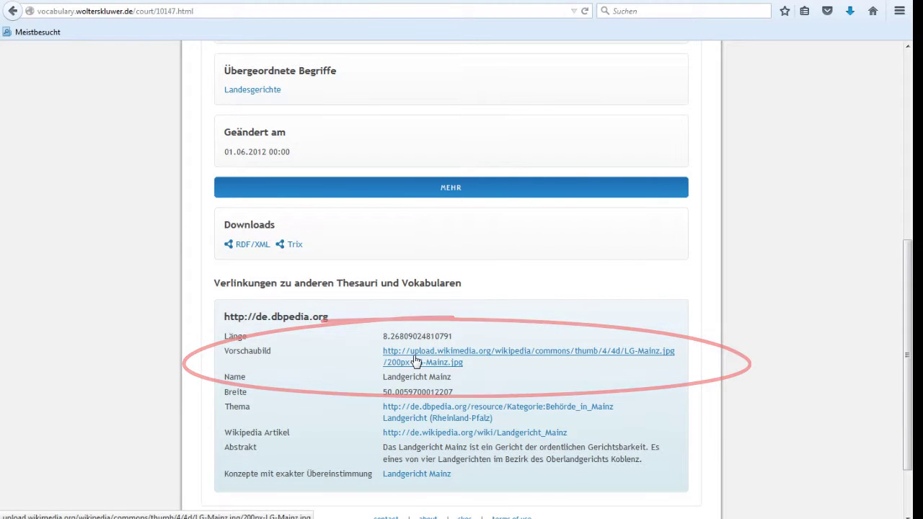
click(416, 361)
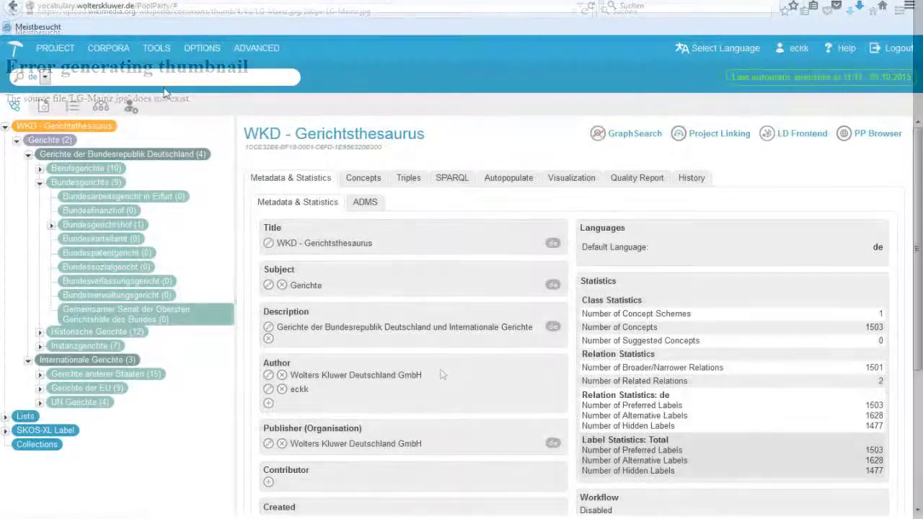
Run Check Links on WKD - Gerichtsthesaurus and scroll the report of 85 ExternalLinkValidity violations
click(156, 52)
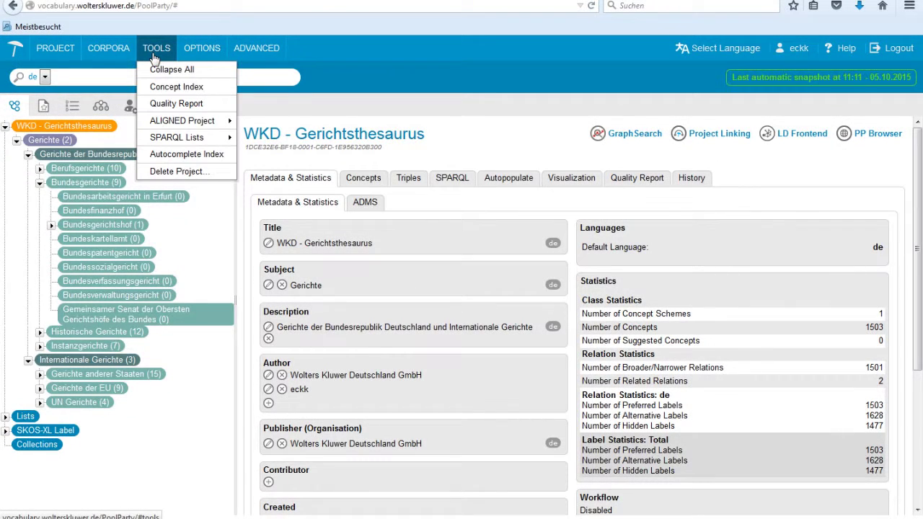
mouse_move(177, 122)
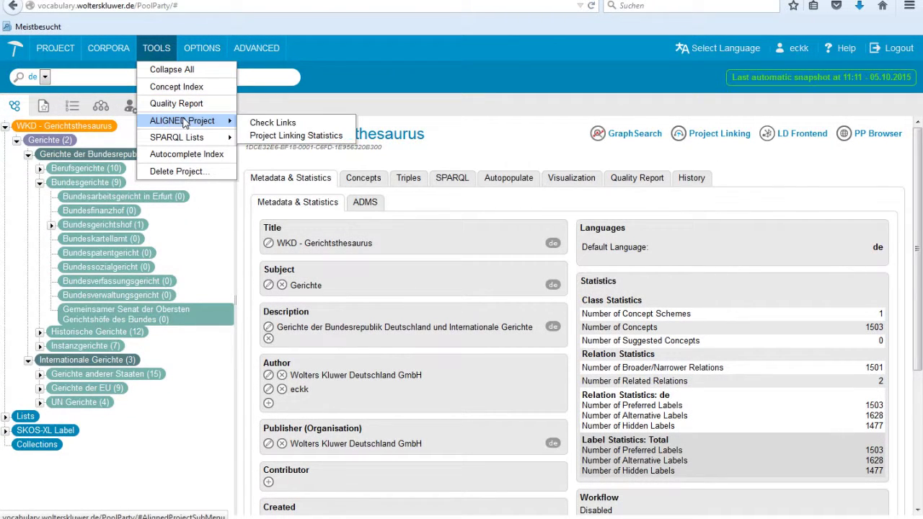
click(272, 123)
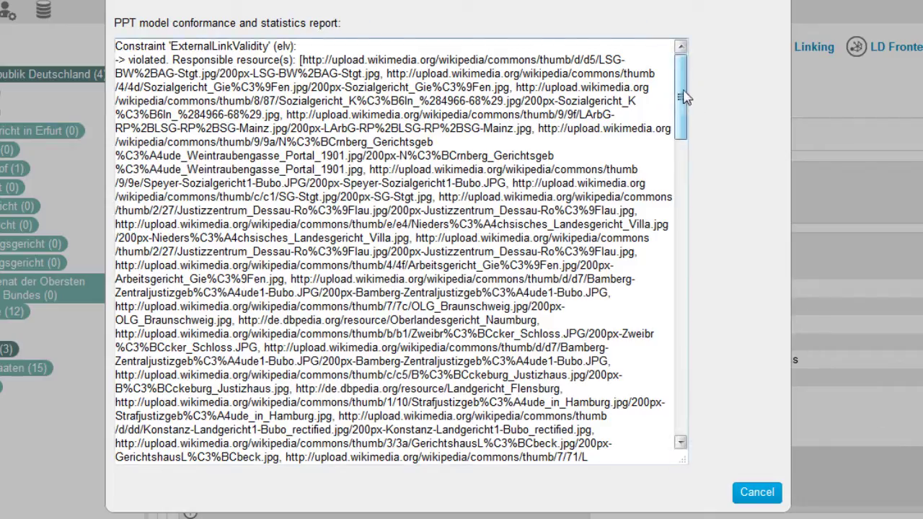
drag(681, 101, 689, 400)
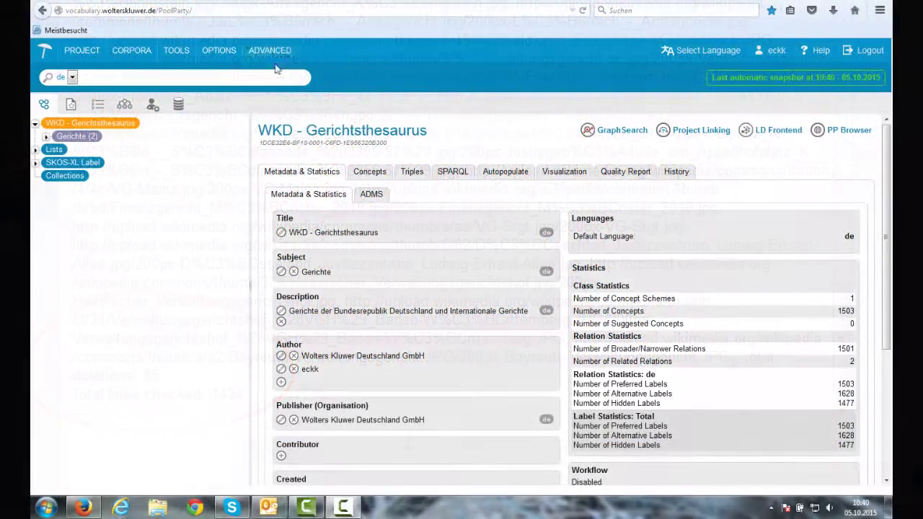
Create and save a custom scheme titled 'test scheme' with description 'test'
click(270, 49)
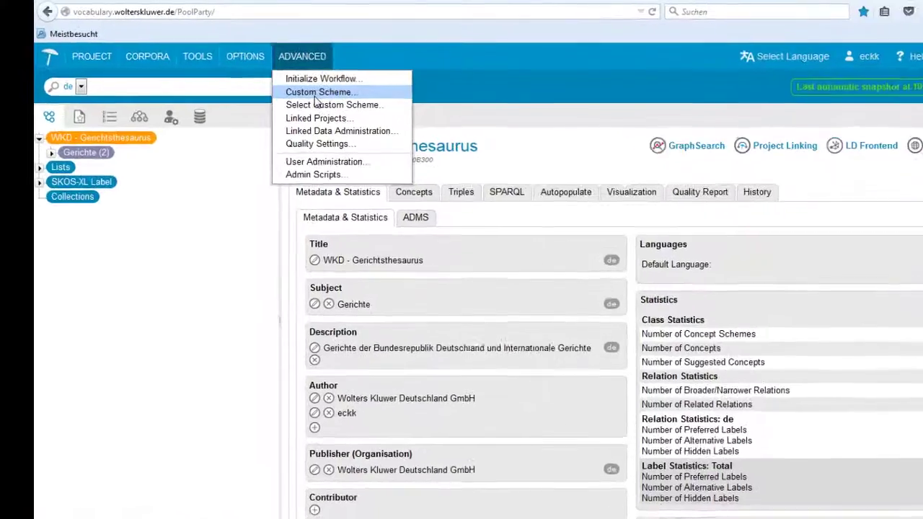
click(284, 82)
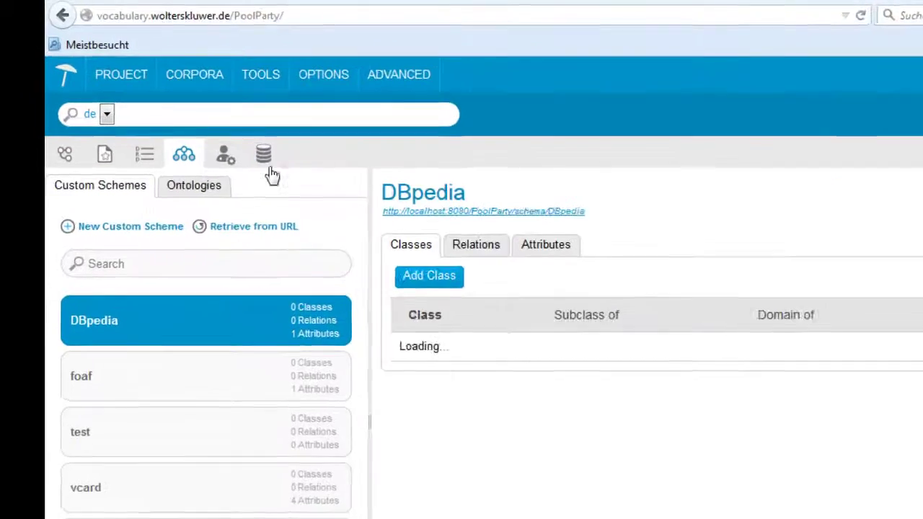
click(105, 264)
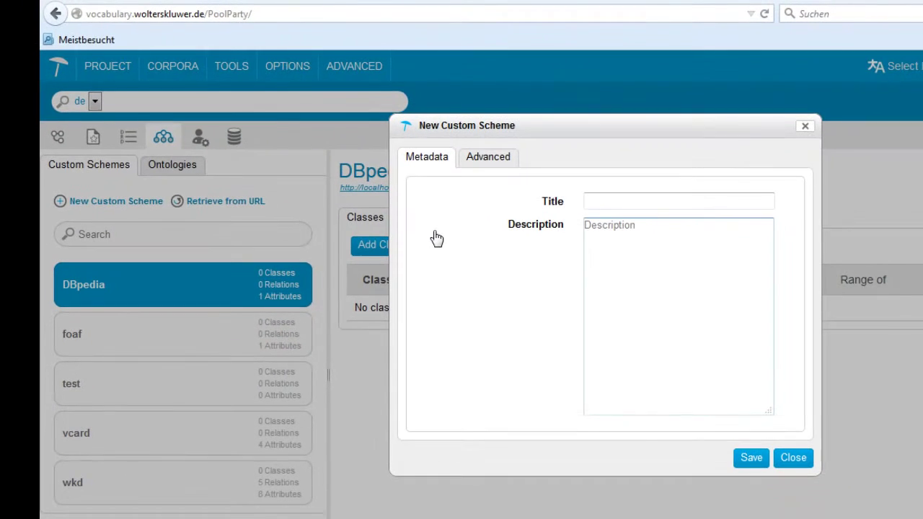
text(test scheme)
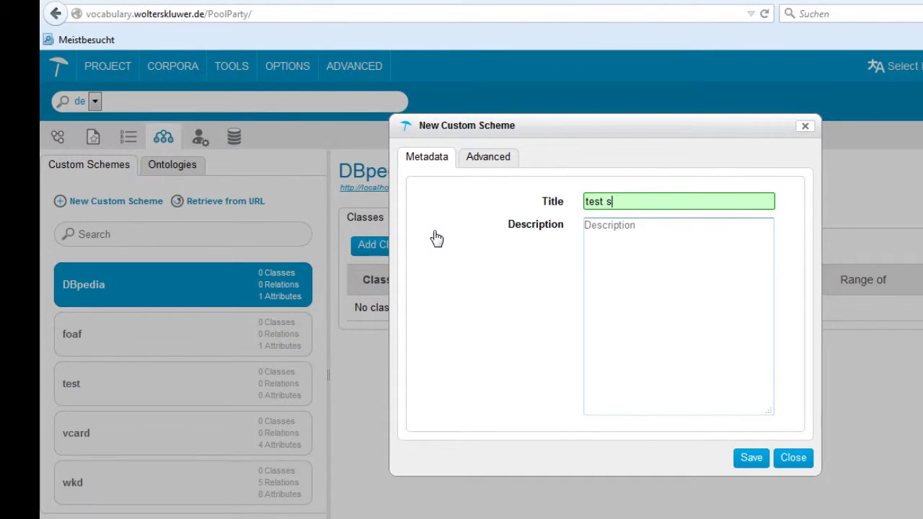
click(706, 311)
text(test)
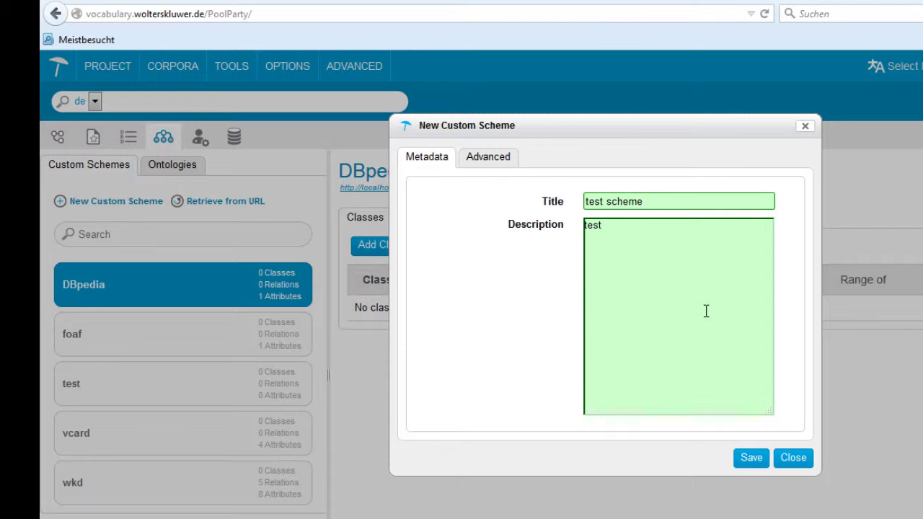
click(750, 457)
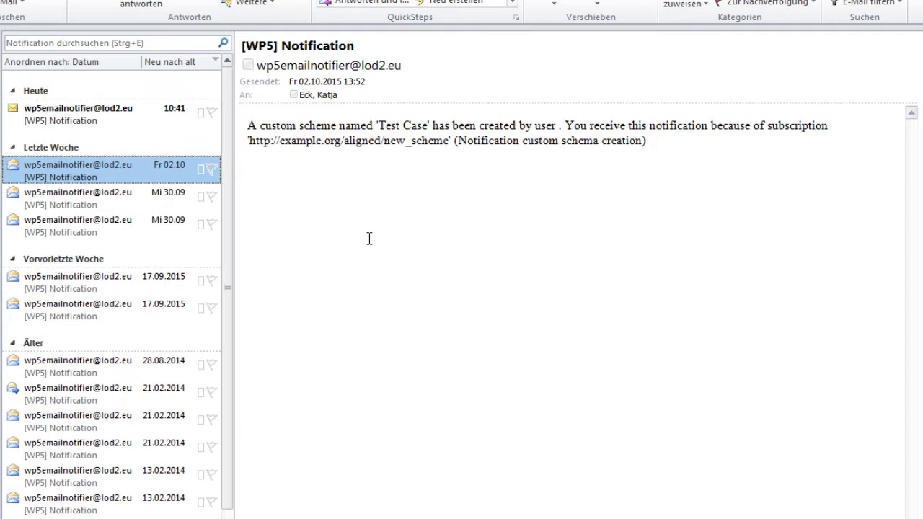
Open the 10:41 [WP5] Notification email about 'test scheme' in Outlook
click(40, 111)
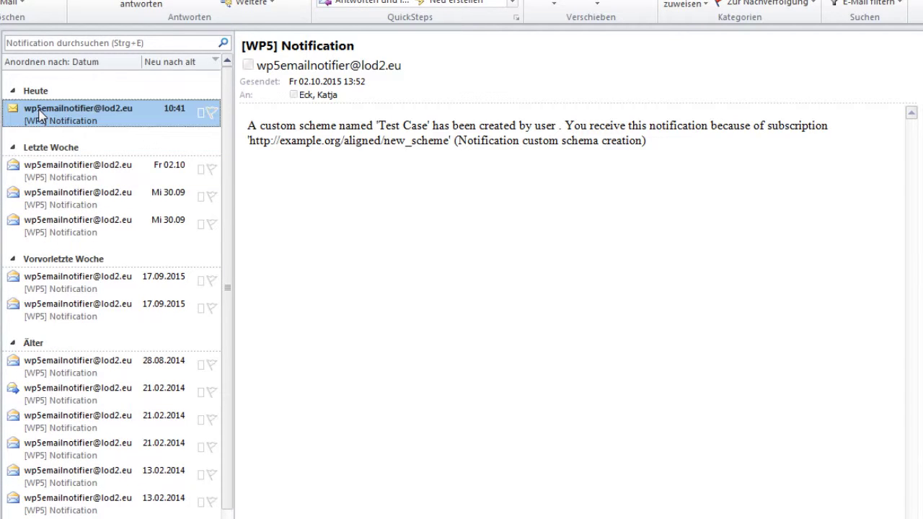